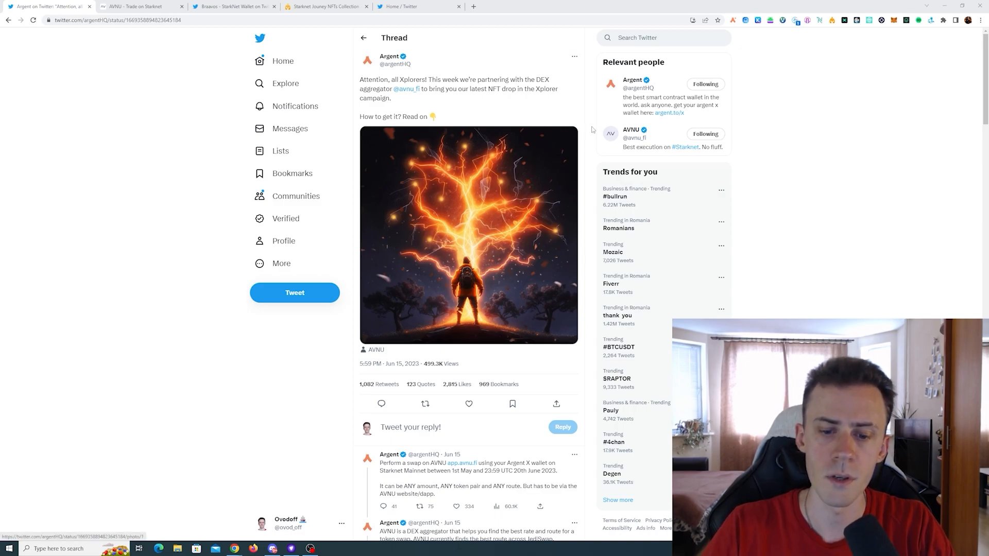
Read the Argent thread's replies about the AVNU swap requirements and dates for the Xplorer NFT drop.
scroll(590, 127, "down", 2)
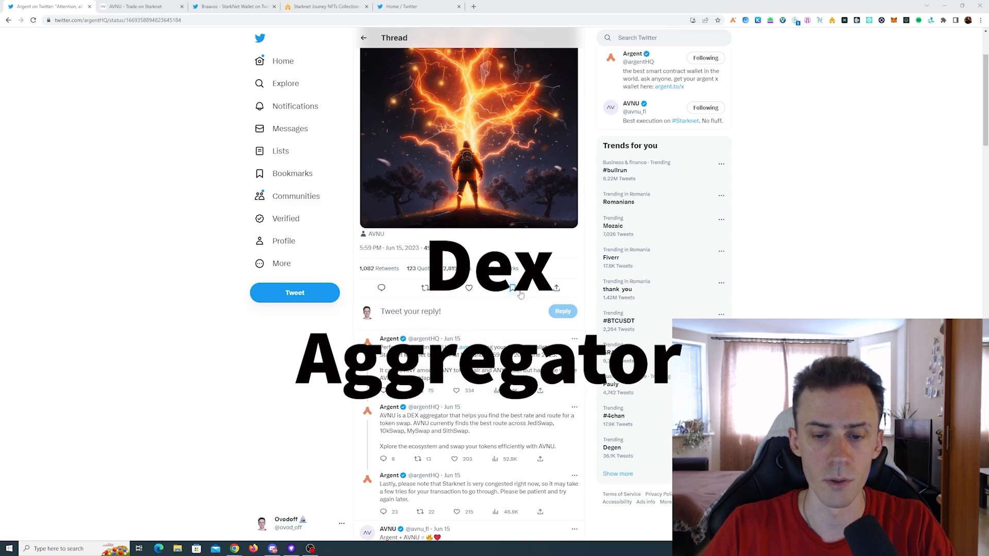
scroll(577, 231, "down", 1)
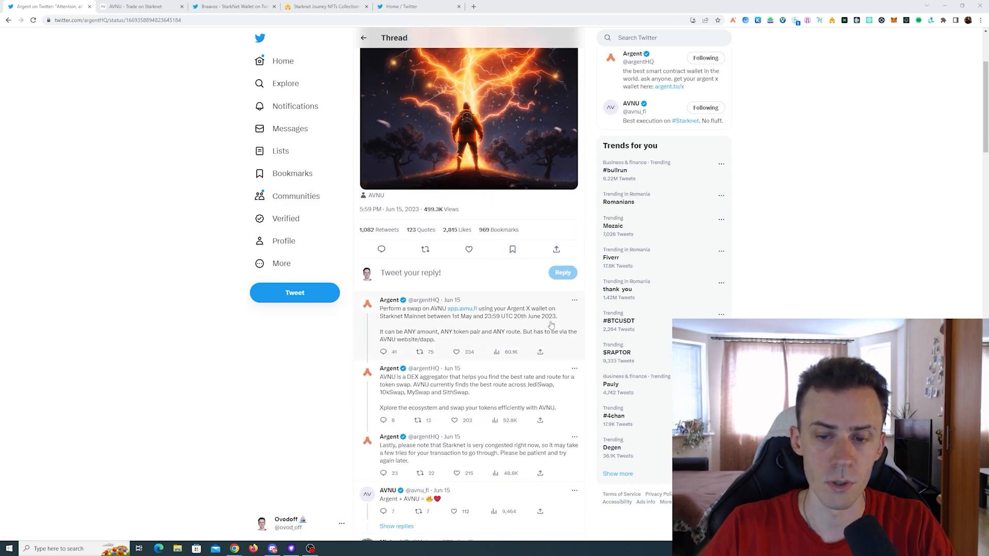
scroll(456, 206, "down", 2)
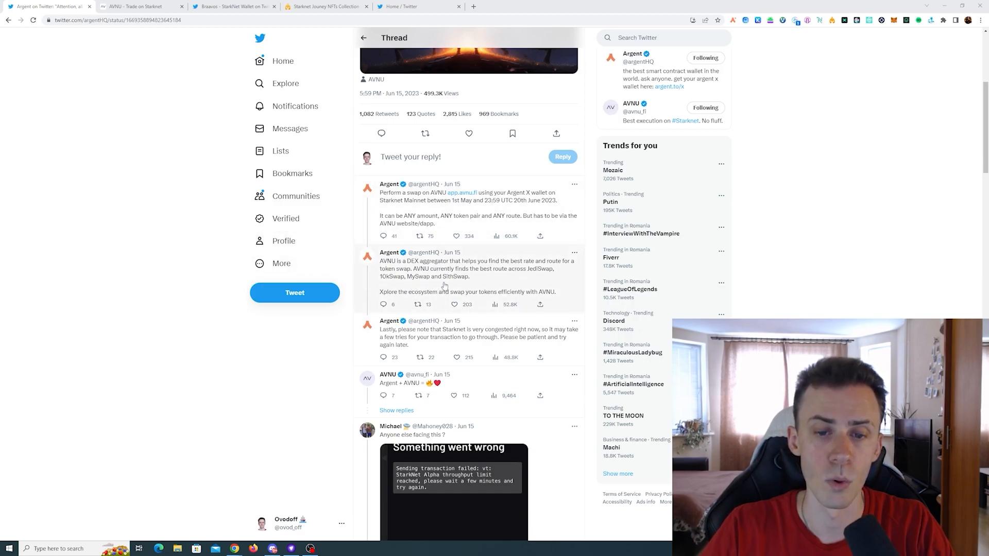
Switch to the AVNU trading page and go through its welcome tour to the end.
key("ctrl+Tab")
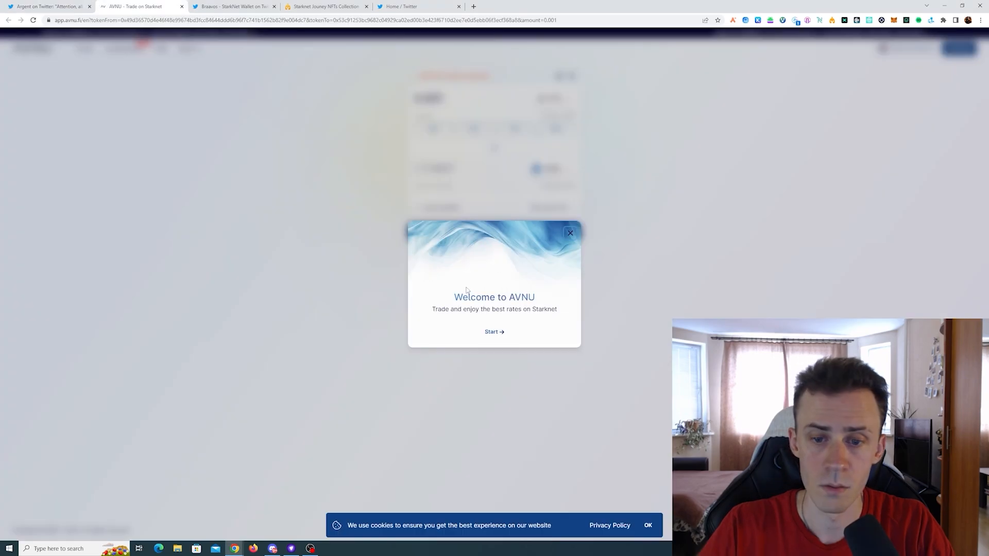
left_click(491, 333)
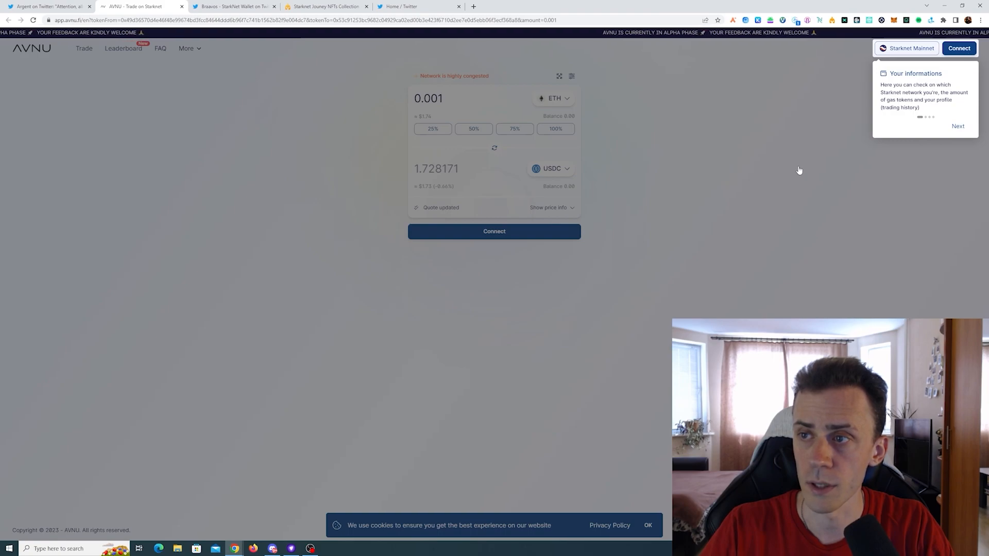
left_click(959, 127)
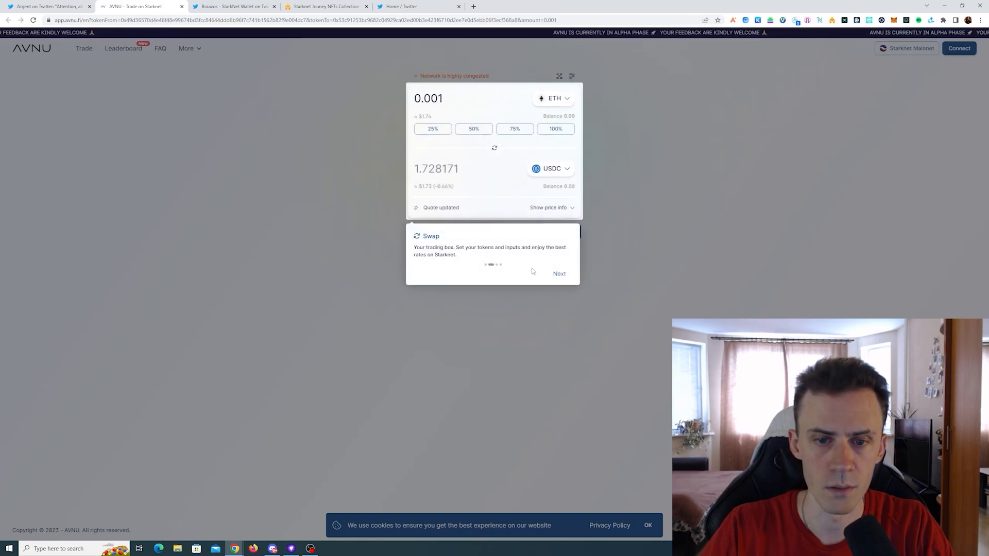
left_click(556, 278)
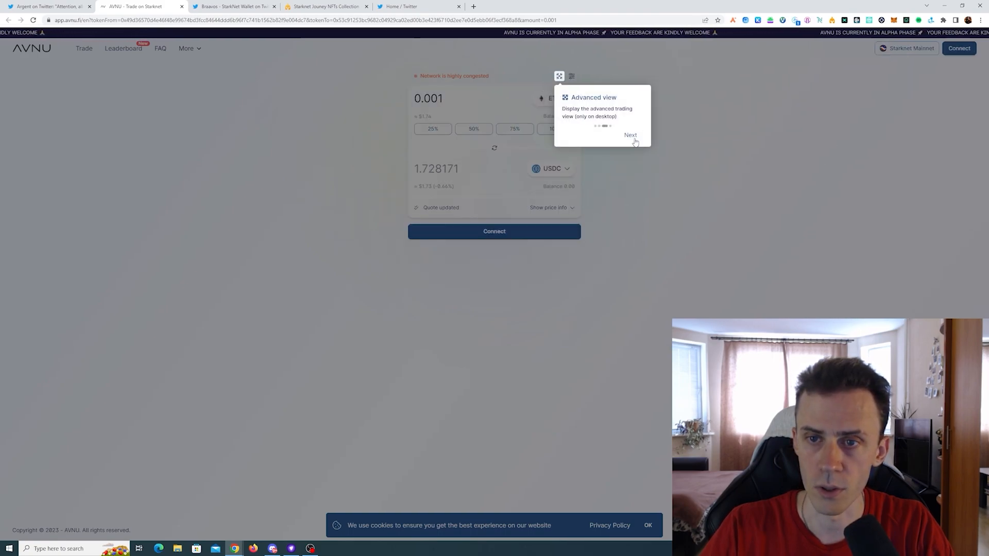
left_click(632, 138)
left_click(634, 140)
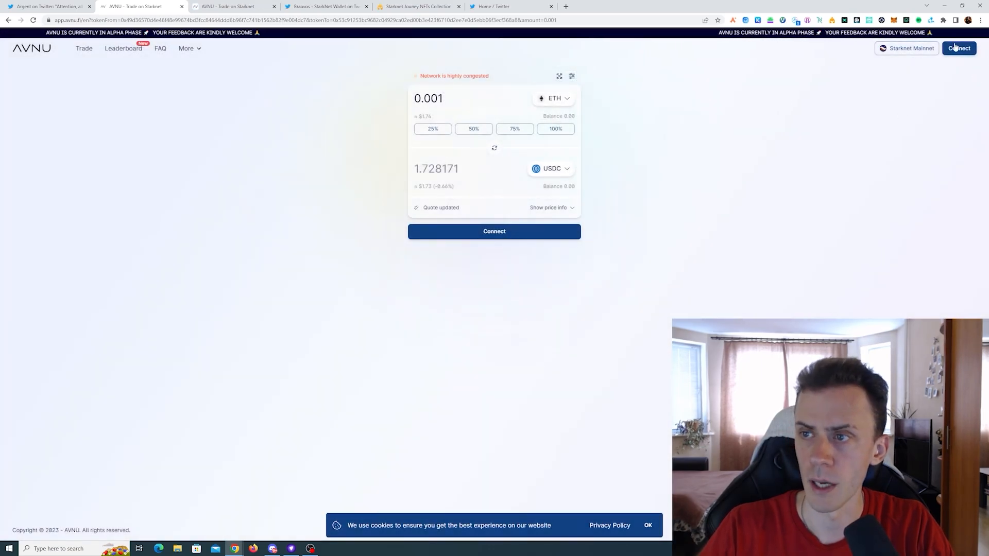
Connect the Argent X wallet to AVNU and approve the connection.
left_click(494, 232)
left_click(526, 265)
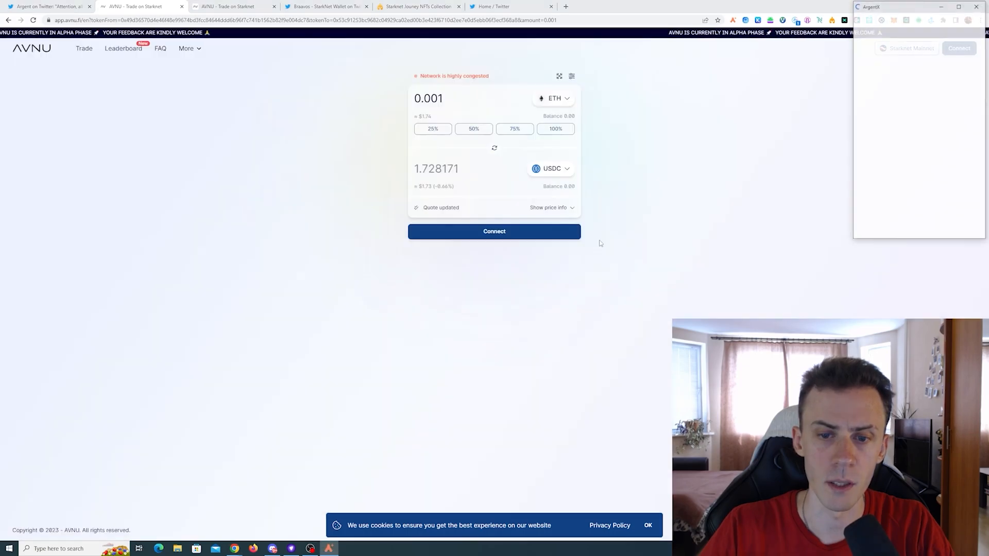
left_click(948, 223)
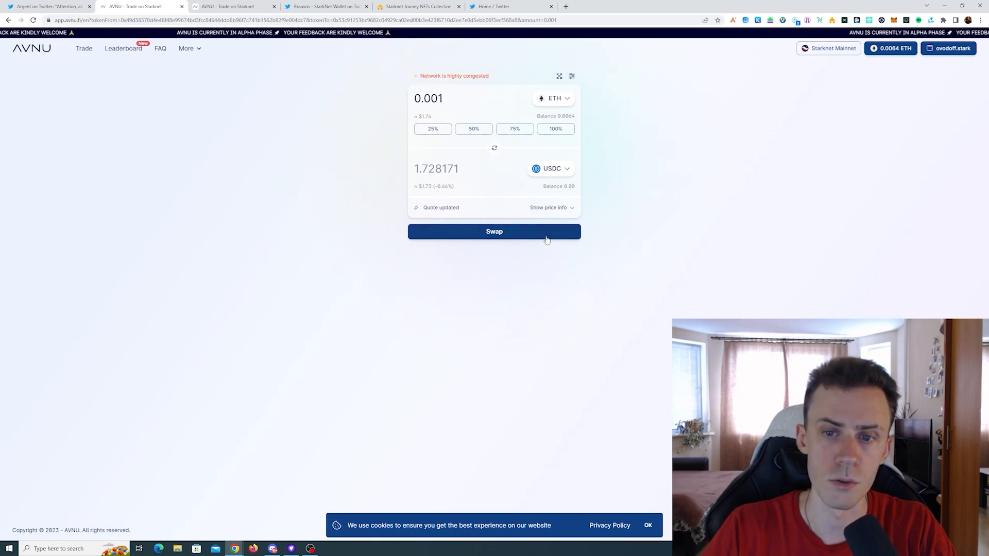
Try to swap 0.001 ETH for USDC on AVNU, approving the transaction in Argent X.
left_click(545, 233)
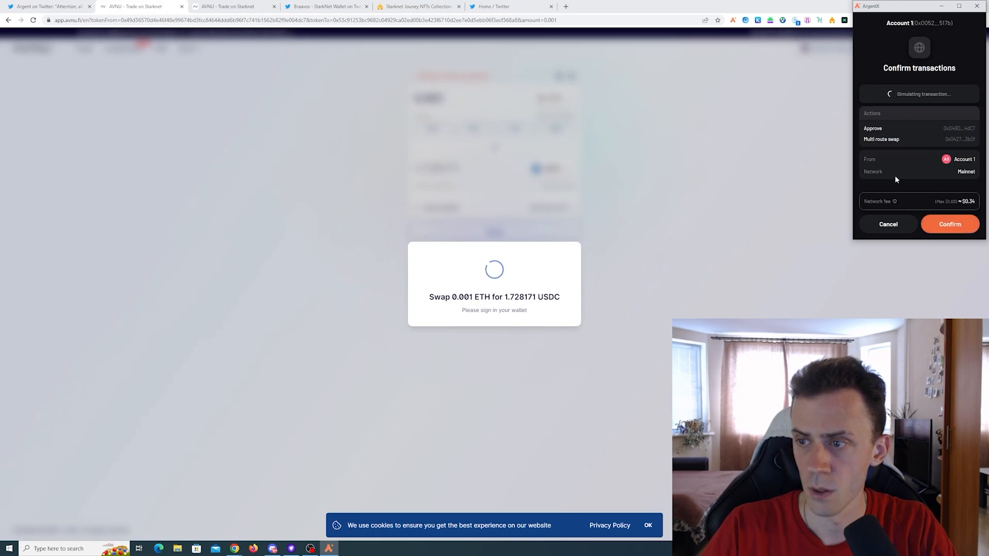
left_click(964, 227)
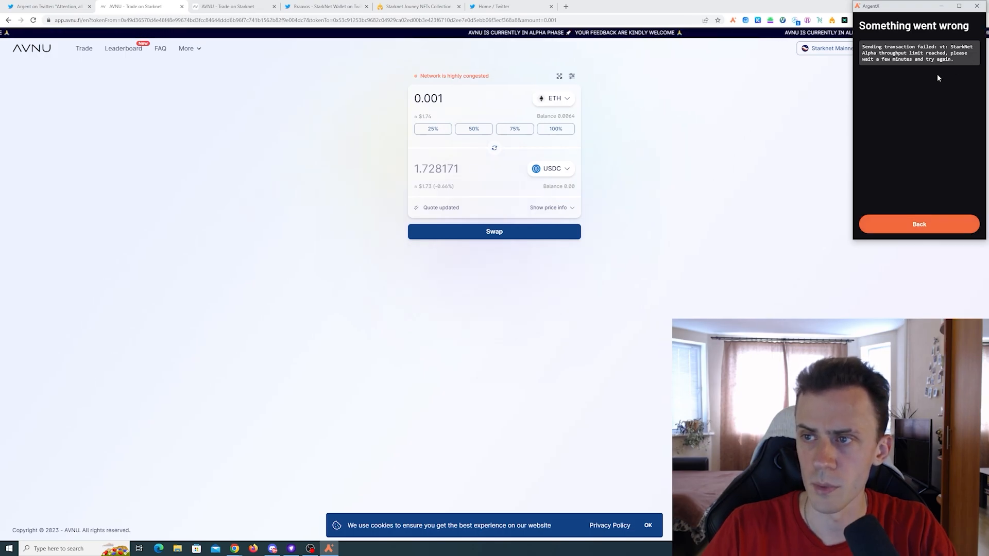
left_click(924, 234)
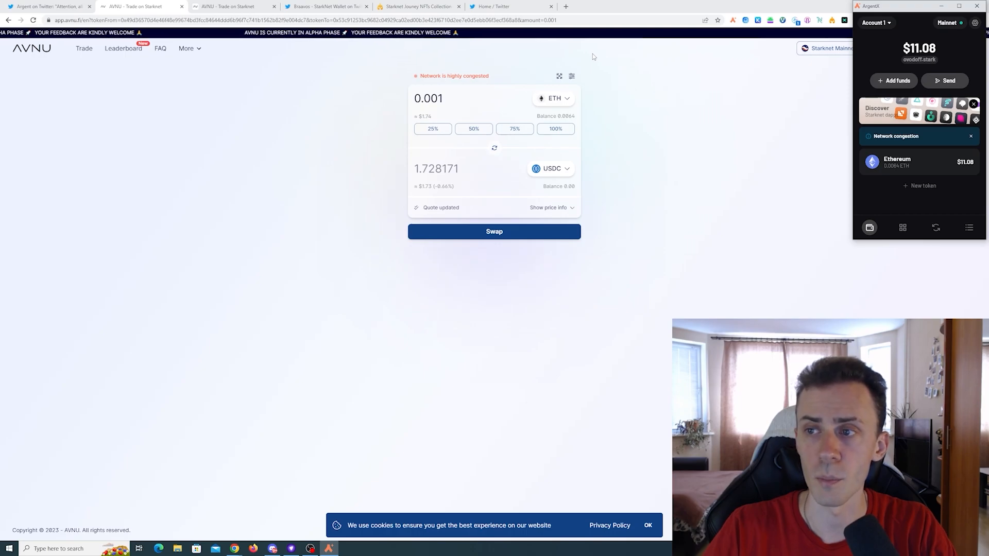
Submit the 0.001 ETH to USDC swap again, approve it in the wallet and dismiss the swap notice.
left_click(521, 230)
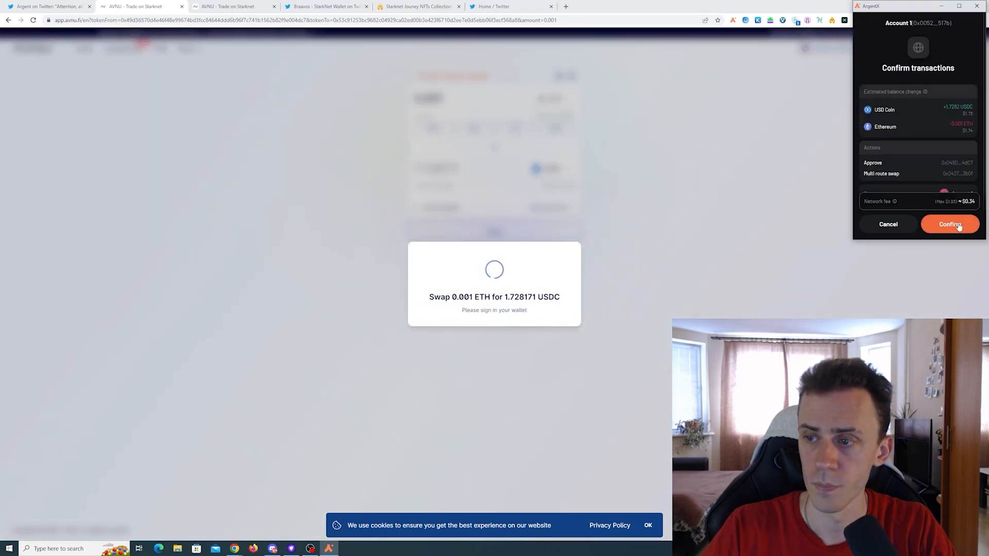
left_click(952, 224)
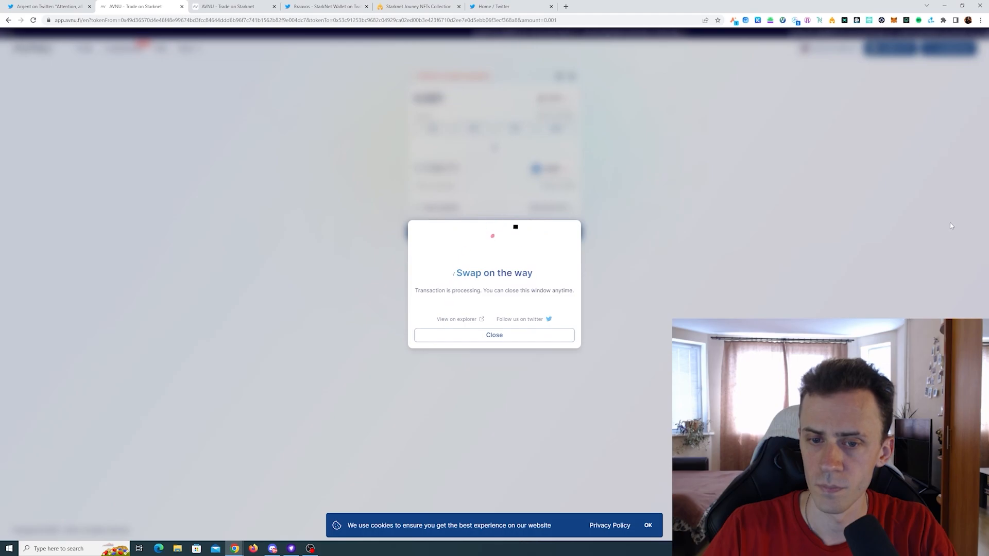
left_click(497, 340)
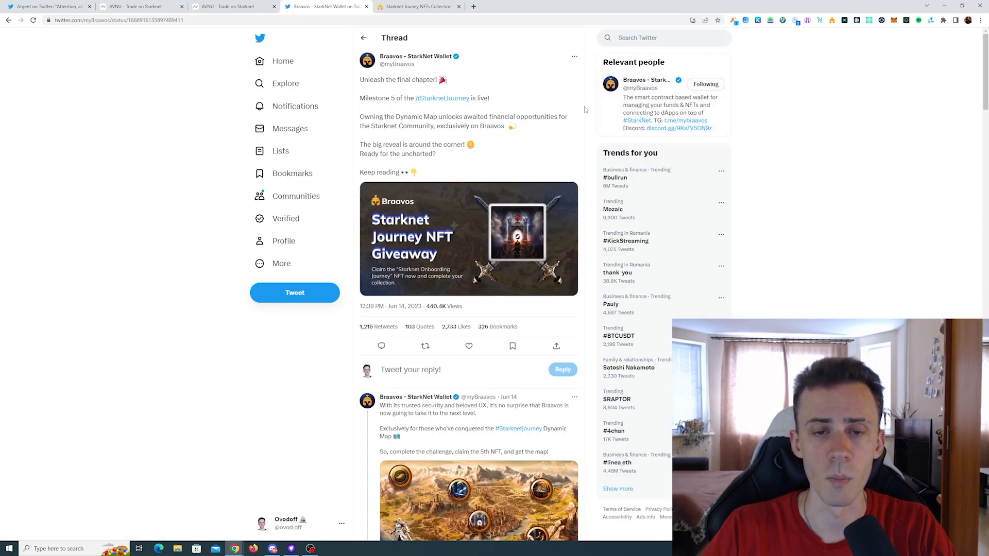
Go to the Starknet Journey NFT page and open the StarkGate bridge from the Braavos wallet's deposit options.
left_click(418, 6)
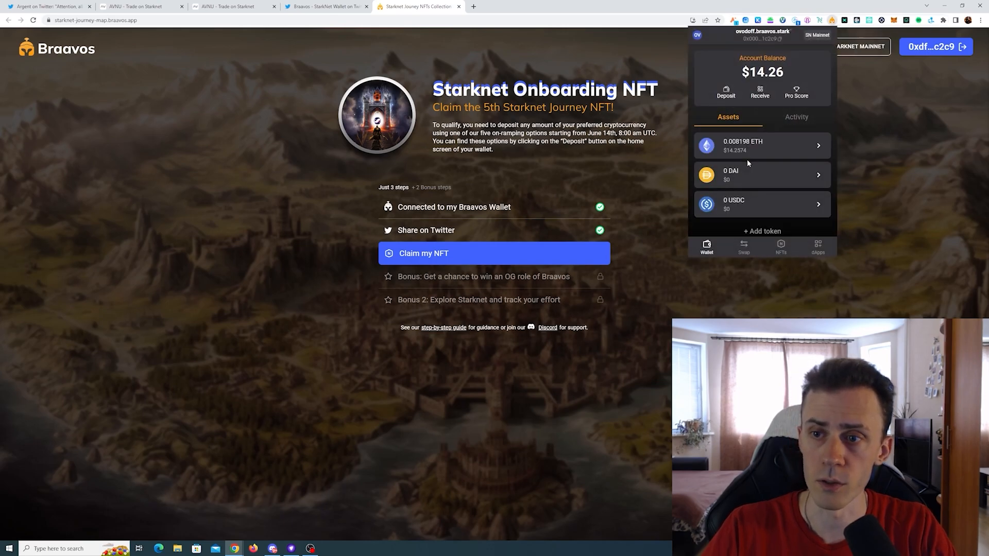
left_click(728, 93)
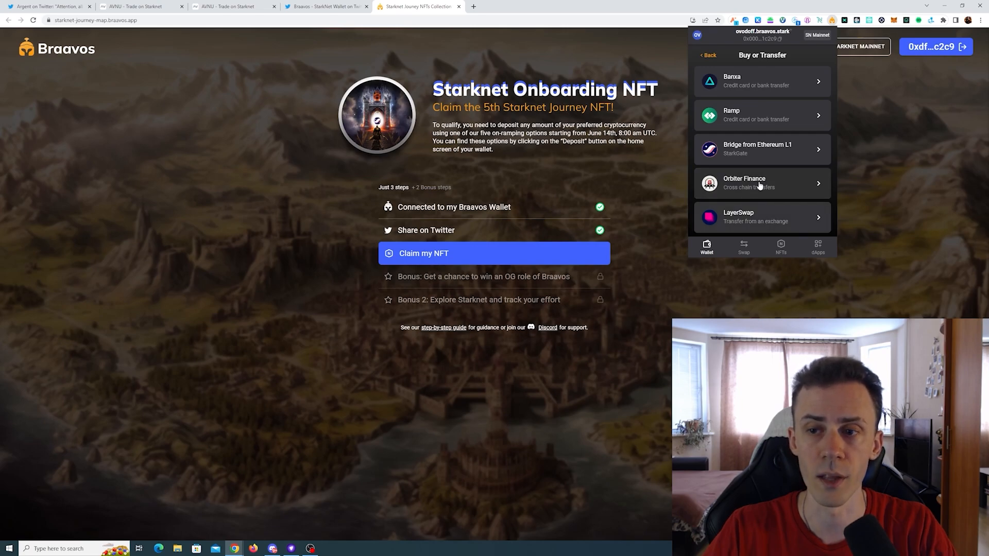
right_click(750, 150)
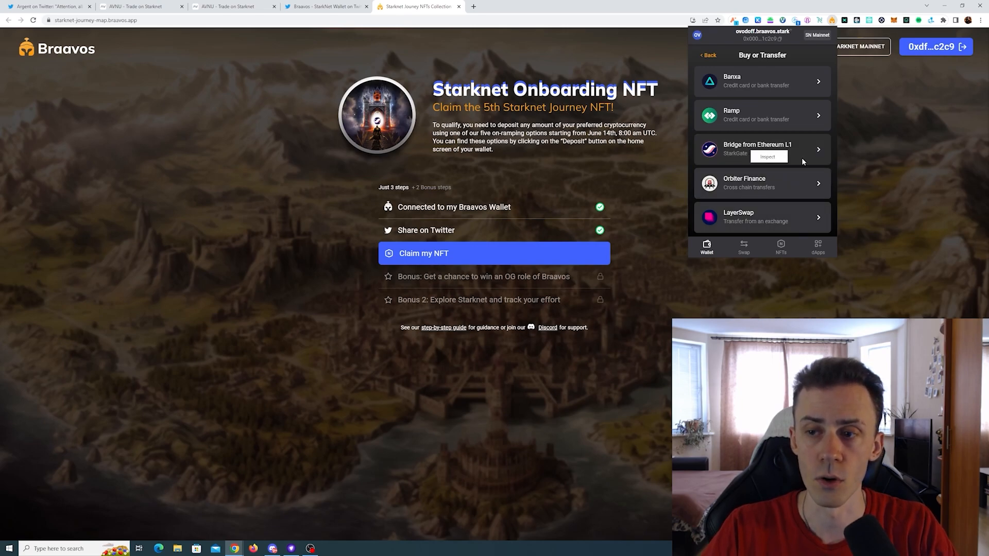
left_click(792, 153)
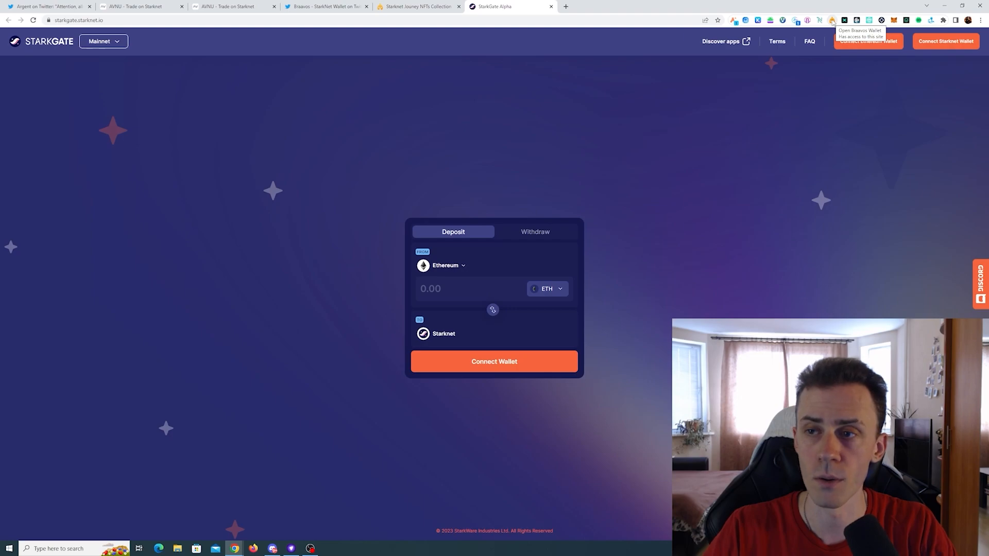
Open Orbiter Finance from the Braavos deposit options and connect the Braavos wallet to it.
left_click(832, 21)
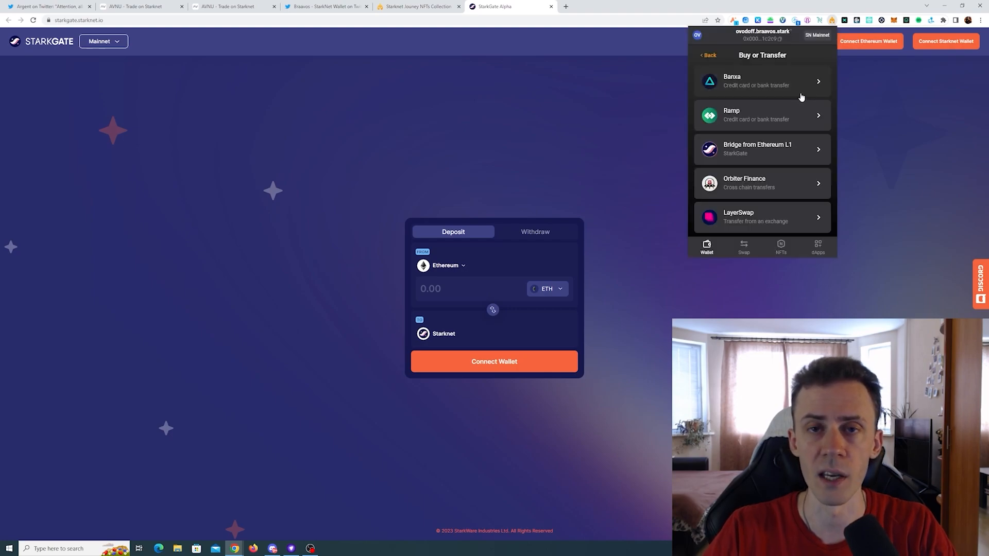
left_click(773, 181)
left_click(769, 165)
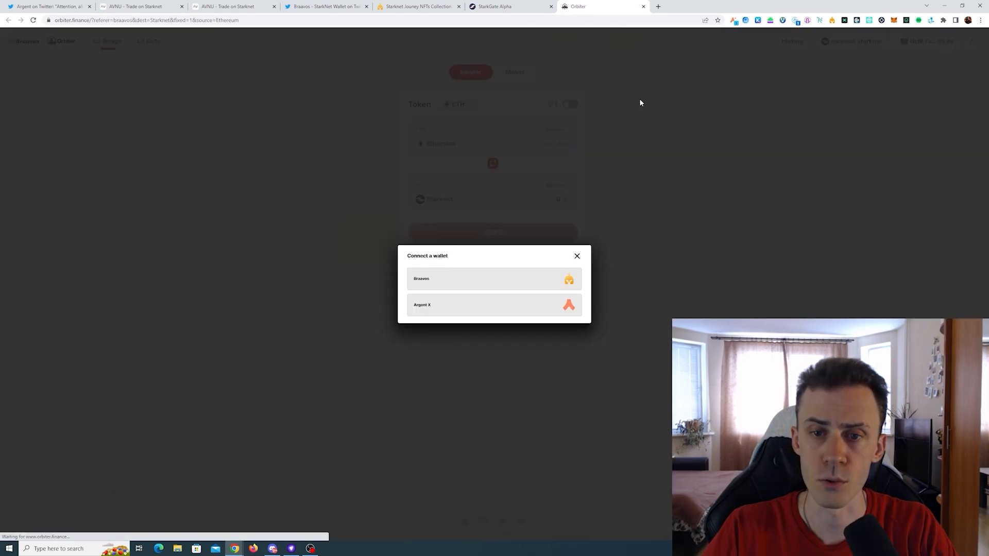
left_click(523, 282)
left_click(914, 223)
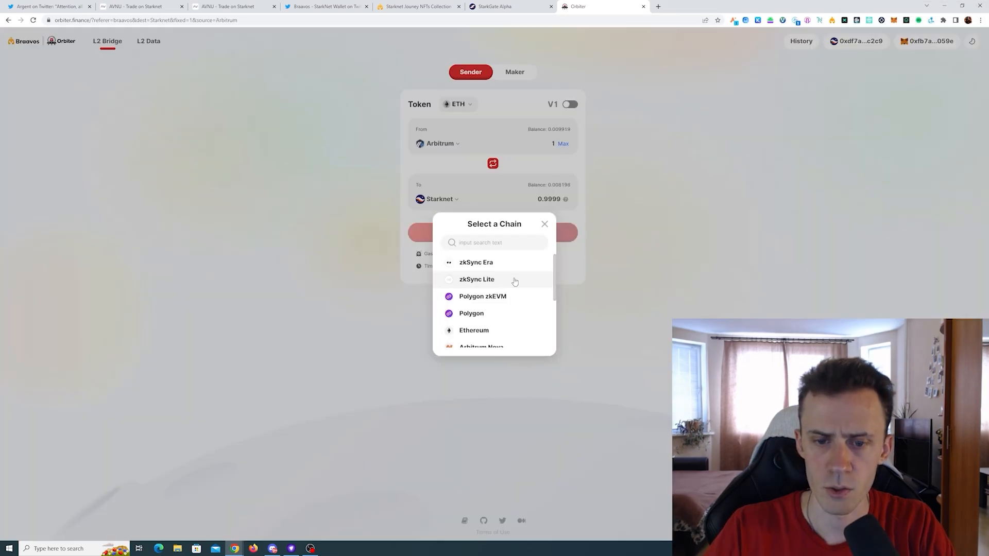
Look through the source chains Orbiter offers for bridging ETH to Starknet, leaving the selection unchanged.
scroll(514, 281, "down", 3)
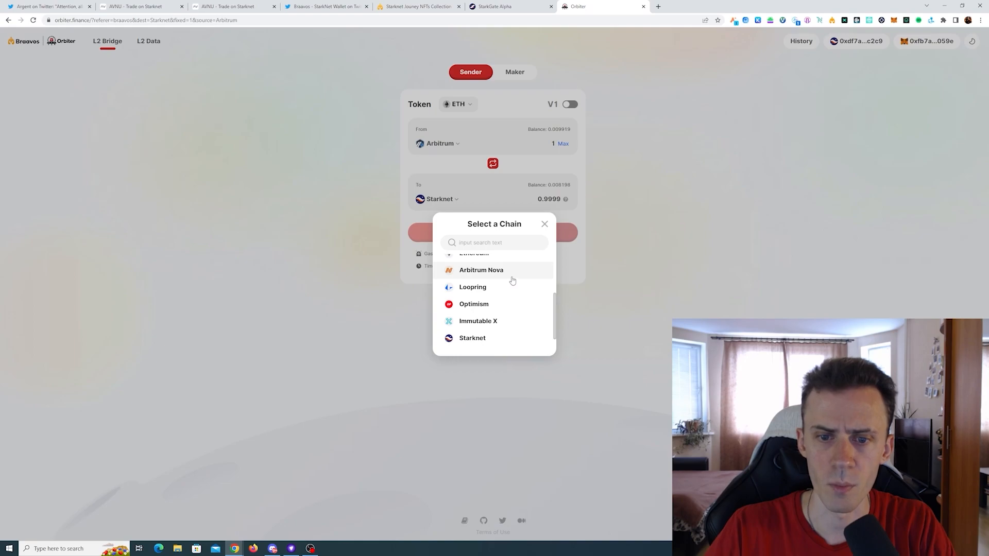
scroll(512, 281, "down", 1)
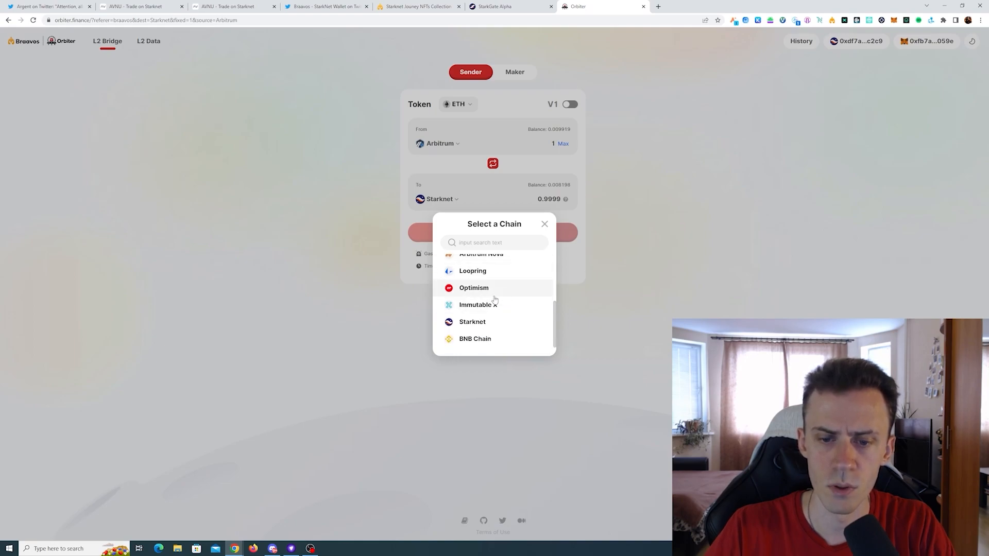
scroll(515, 293, "up", 3)
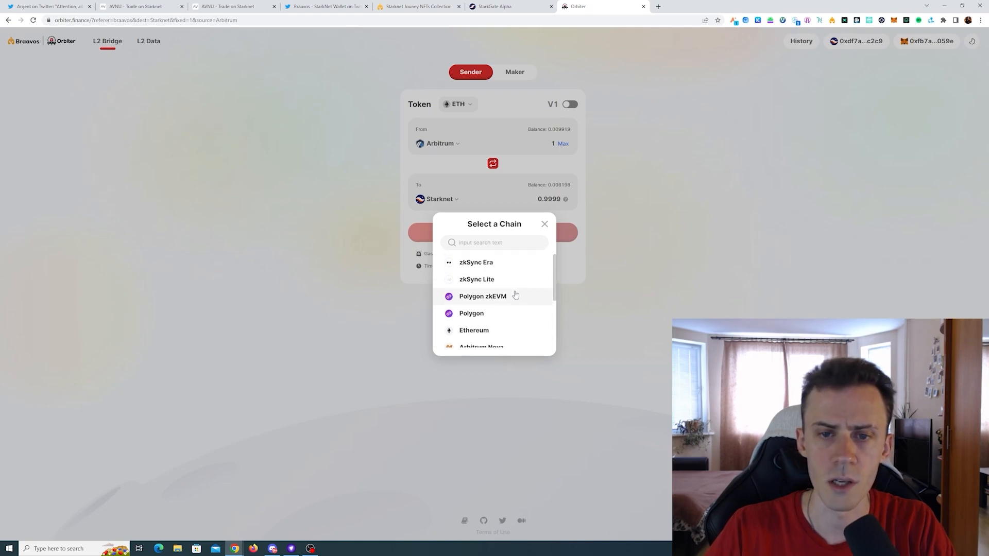
left_click(708, 111)
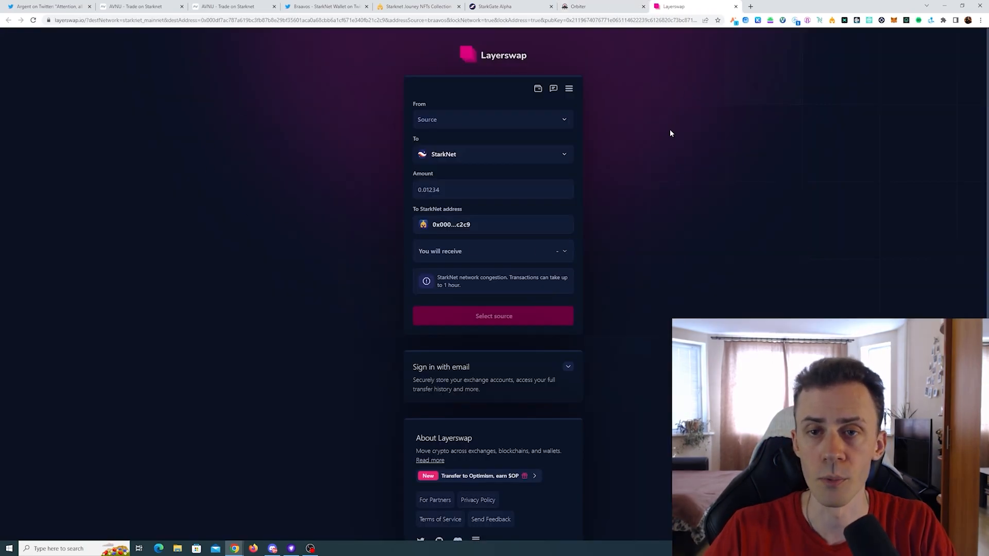
Look through Layerswap's source networks and exchanges for transfers to StarkNet, then close the list without choosing one.
left_click(564, 121)
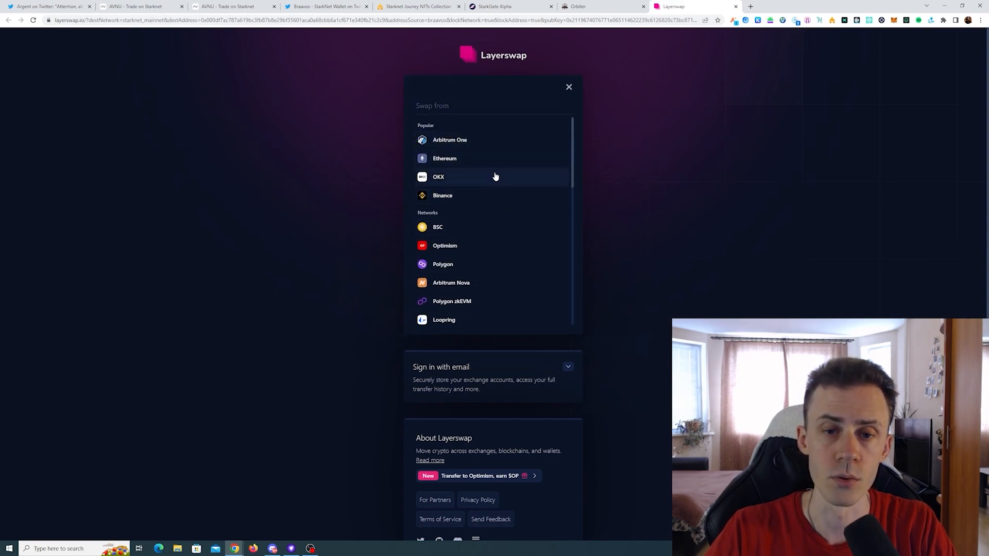
scroll(474, 194, "down", 3)
scroll(477, 183, "down", 3)
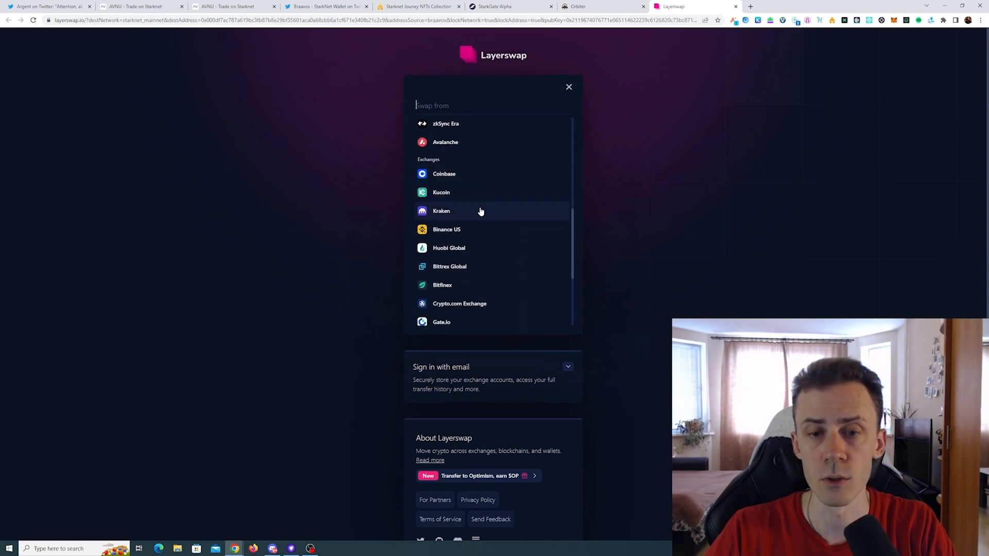
scroll(481, 213, "down", 3)
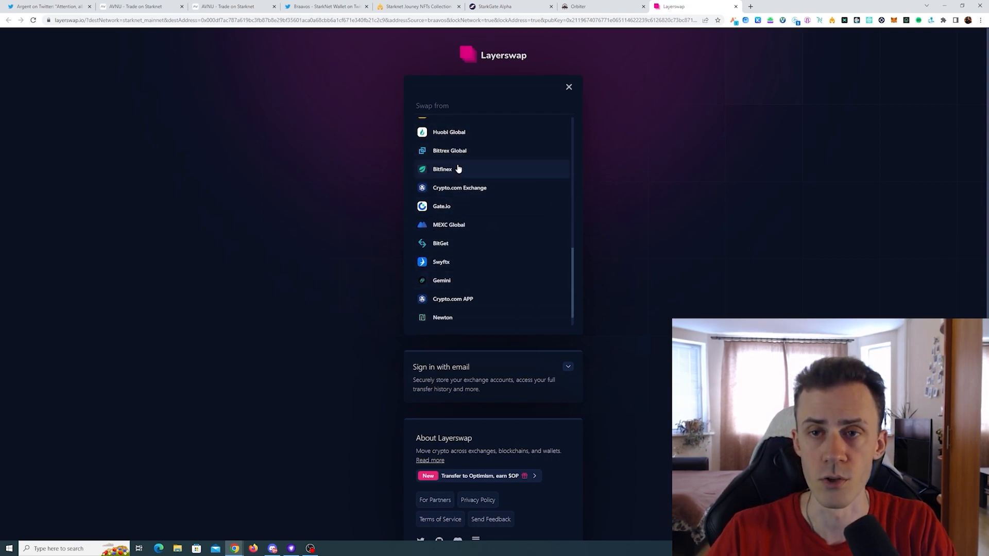
left_click(569, 88)
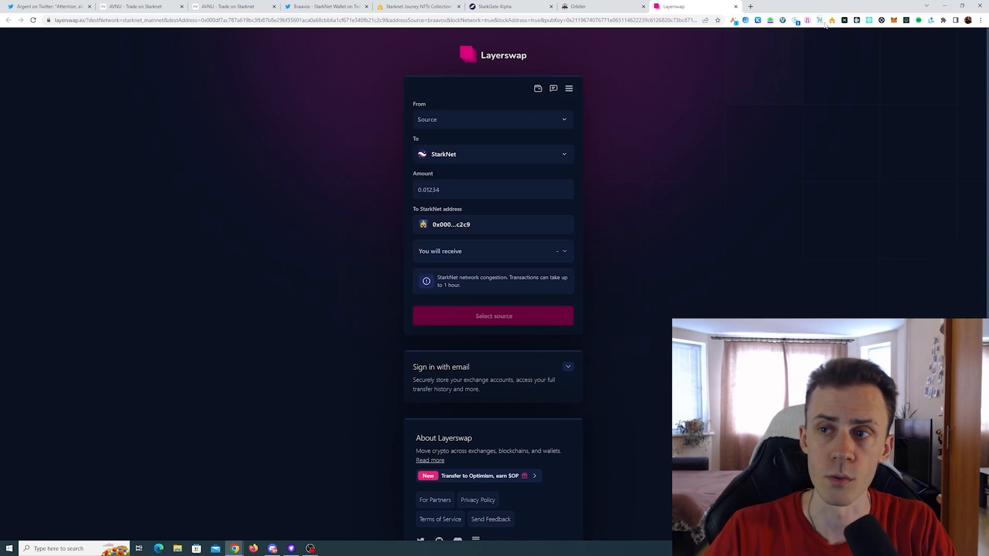
Review the milestone 5 deposit requirements in the Braavos thread and return to the Starknet Onboarding NFT claim page.
left_click(365, 3)
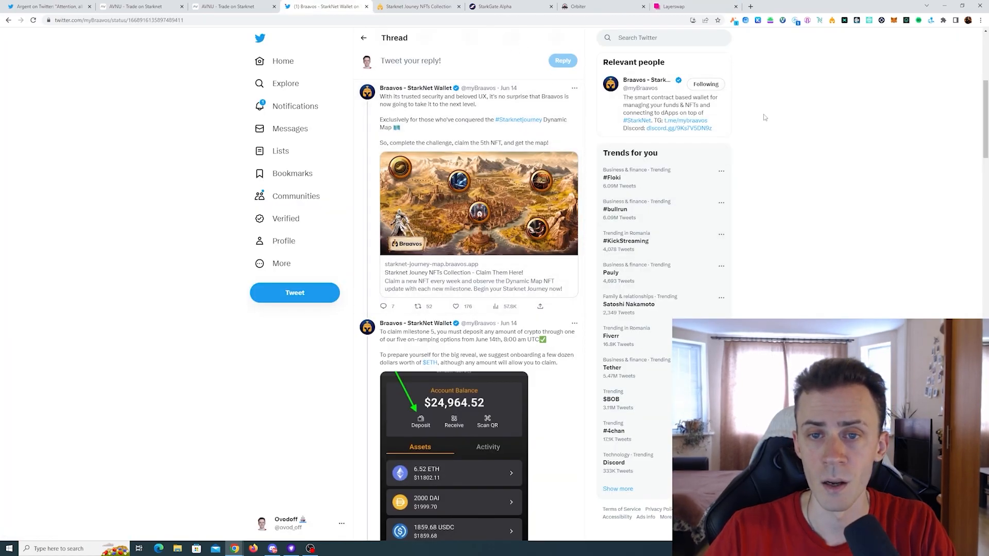
scroll(762, 114, "up", 2)
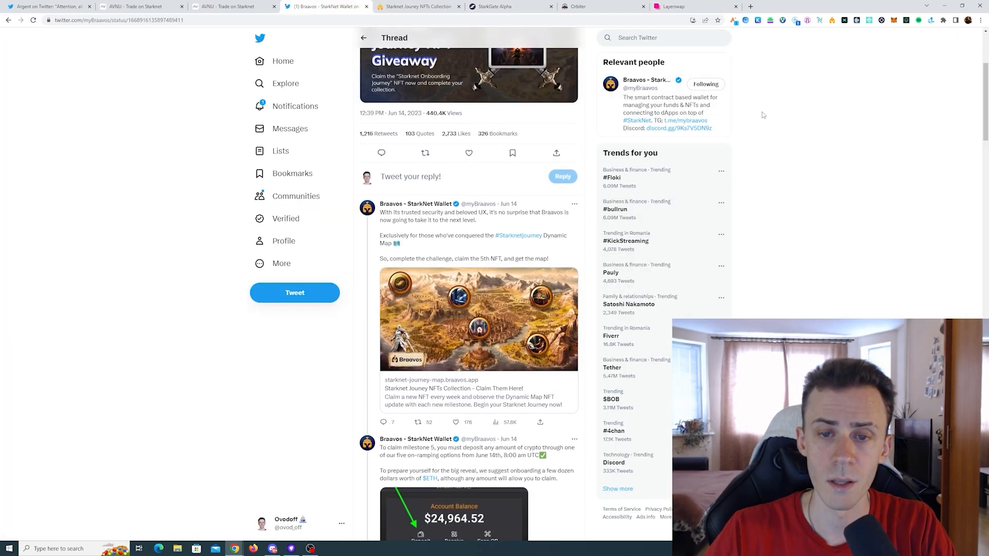
scroll(762, 113, "up", 3)
scroll(763, 113, "down", 5)
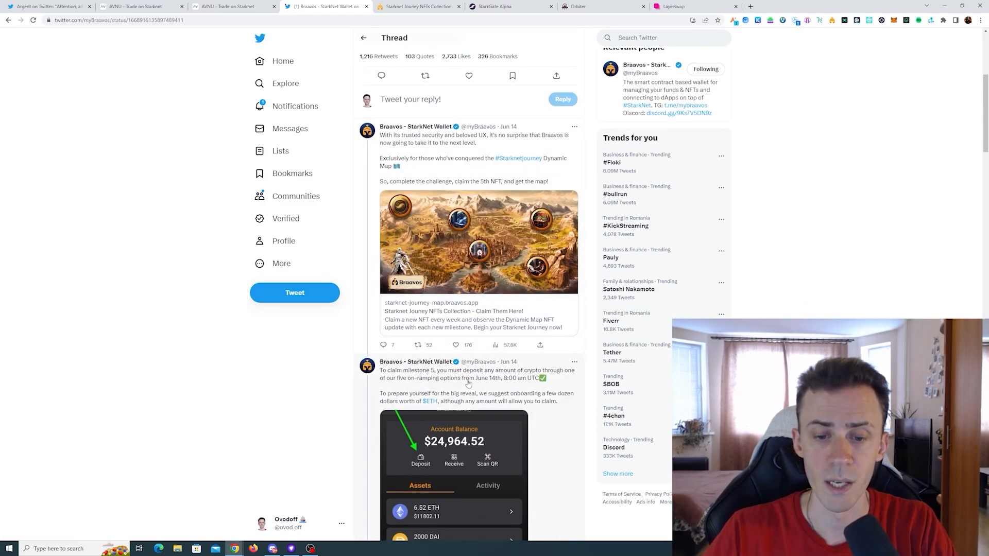
left_click(403, 5)
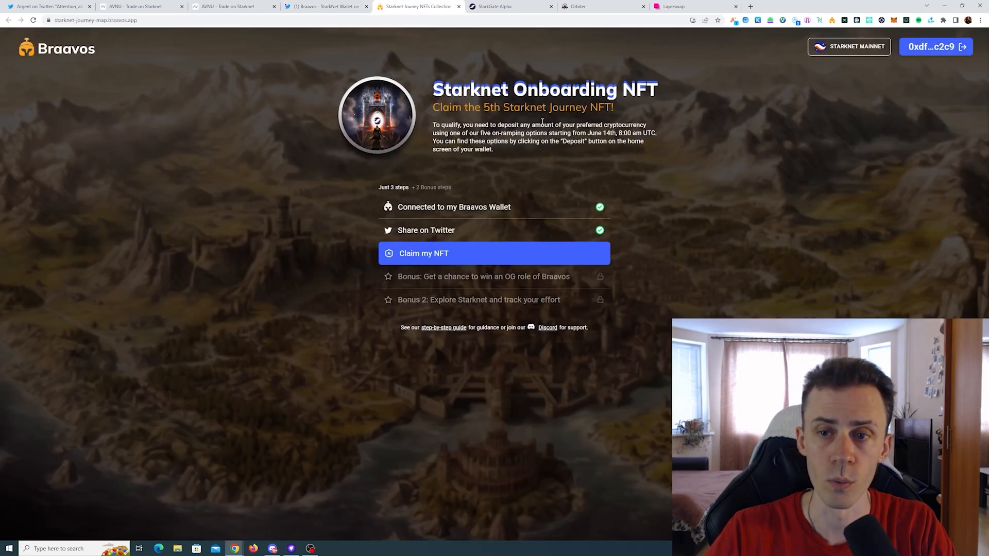
left_click_drag(604, 133, 683, 129)
left_click(683, 129)
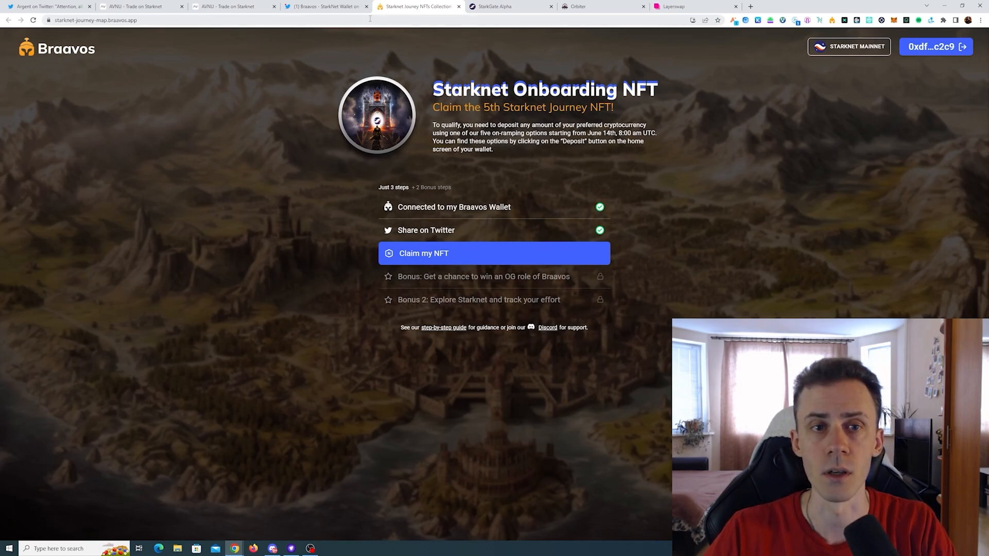
Open the Mint Square link from the Braavos thread and look through the NFTs listed in the Starknet Journey Set collection.
left_click(329, 6)
scroll(418, 186, "down", 5)
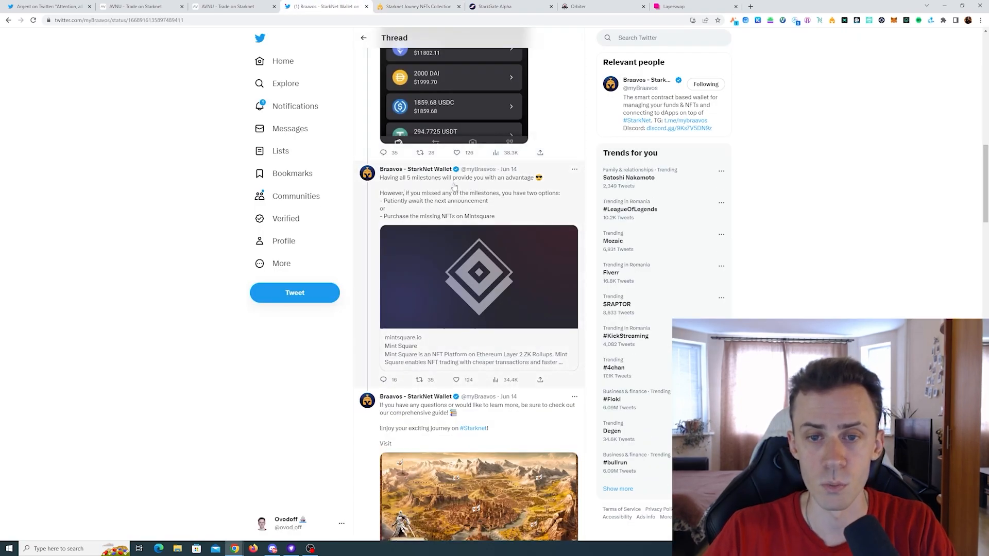
left_click(545, 232)
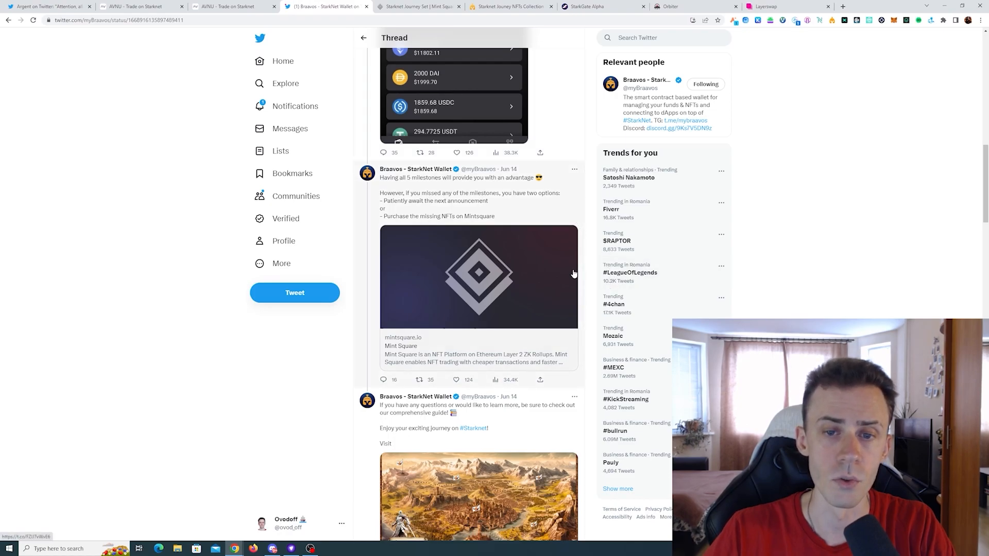
left_click(416, 6)
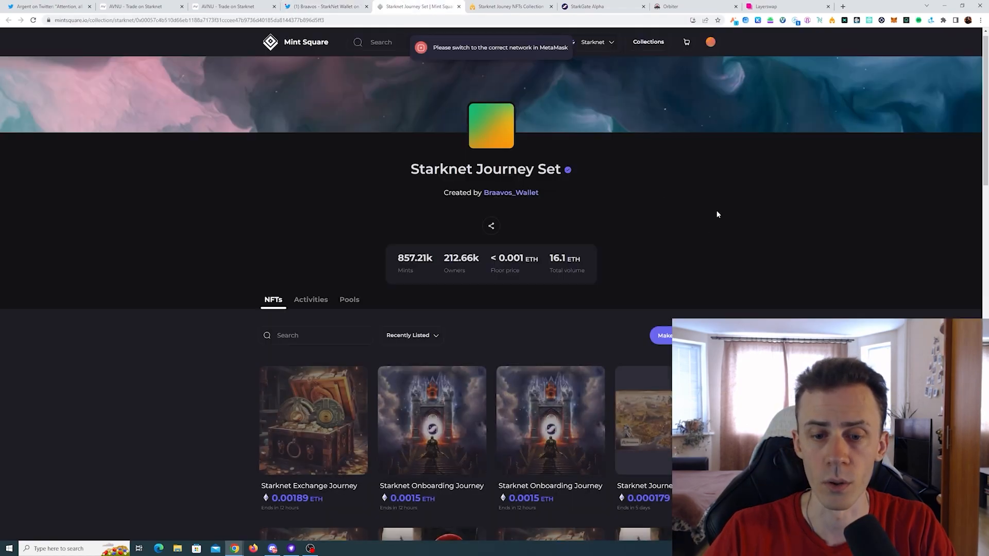
scroll(848, 196, "down", 5)
scroll(848, 196, "up", 1)
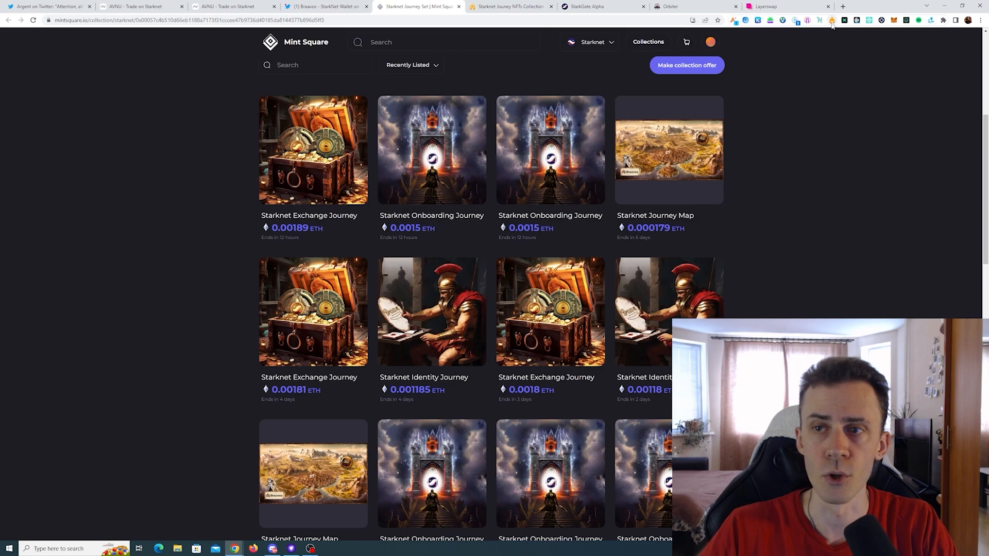
Look through the Starknet Journey NFTs held in the Braavos wallet's collectibles.
left_click(832, 21)
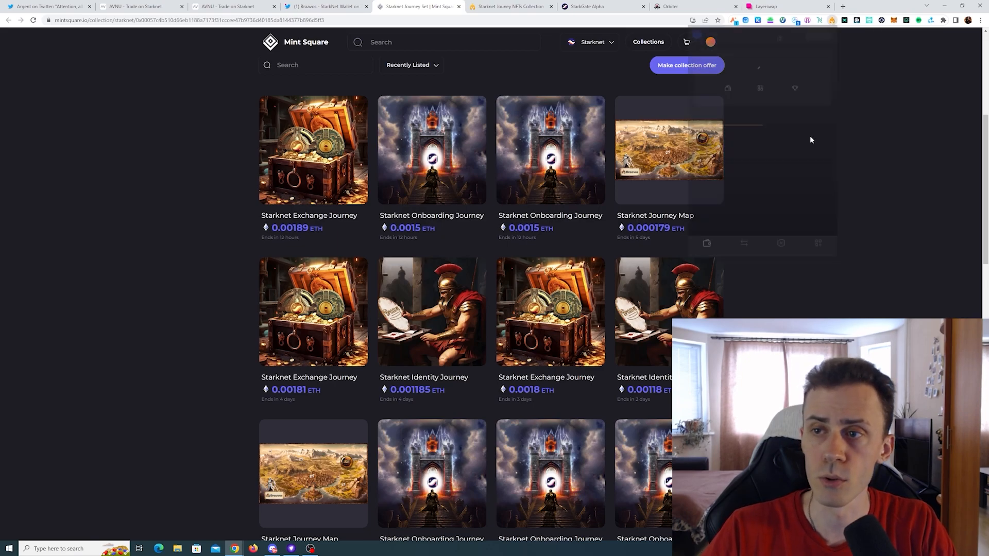
left_click(782, 246)
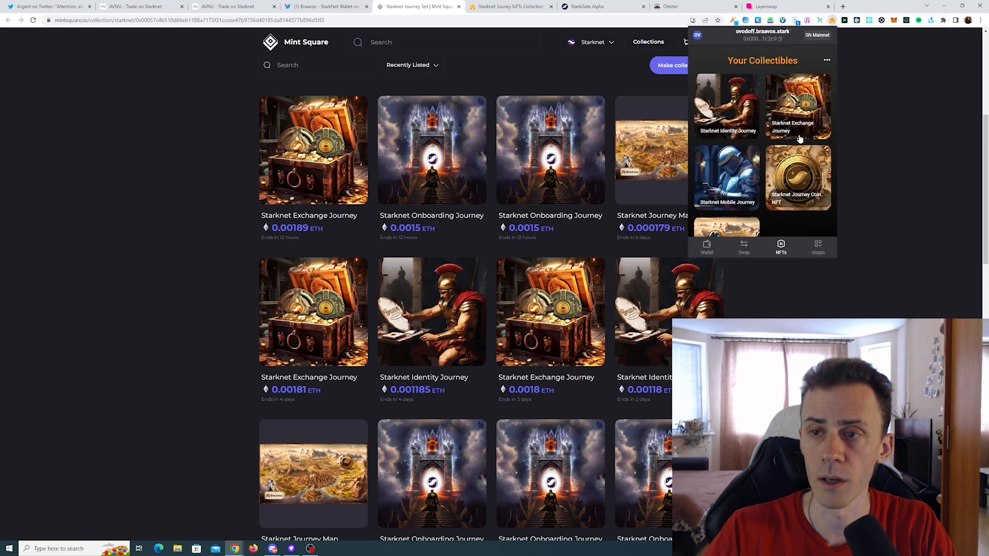
scroll(769, 184, "down", 2)
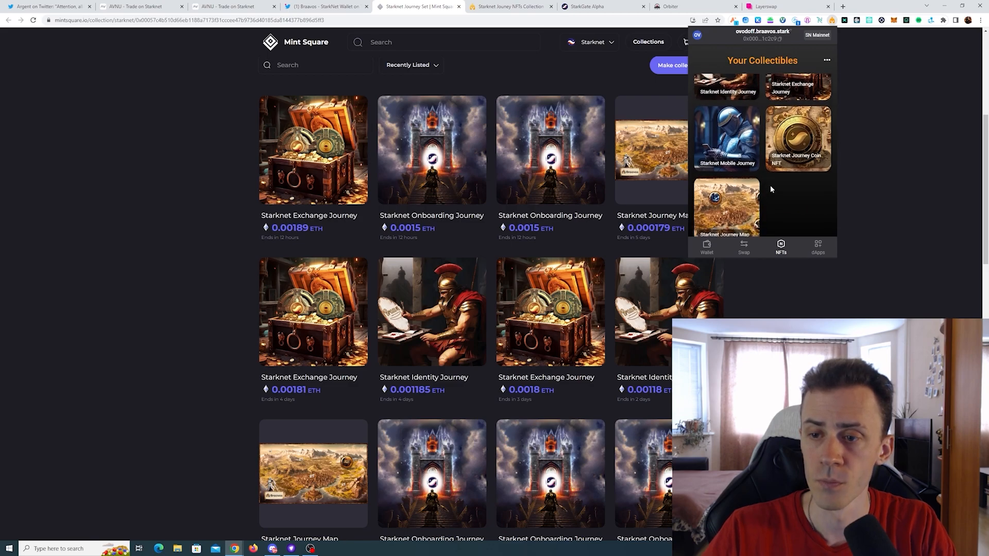
scroll(773, 189, "up", 2)
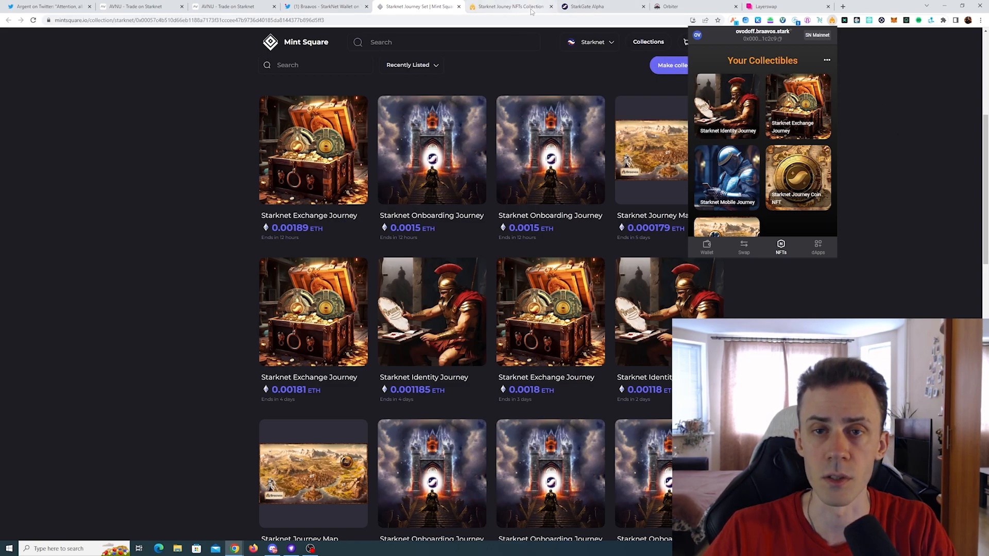
Check the Braavos wallet's collectibles again beside the Mint Square collection, then close the wallet and view the listings.
left_click(515, 6)
left_click(432, 6)
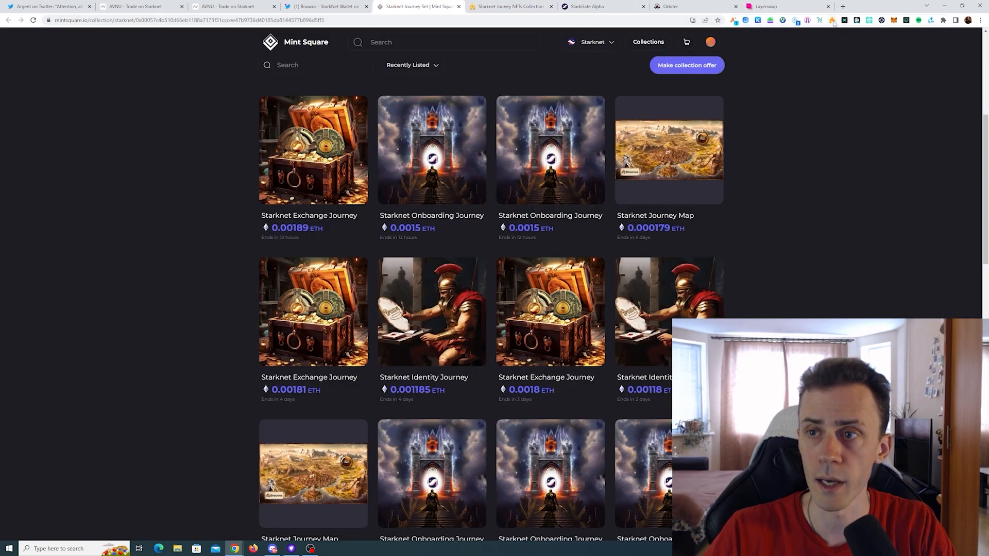
left_click(831, 20)
left_click(781, 246)
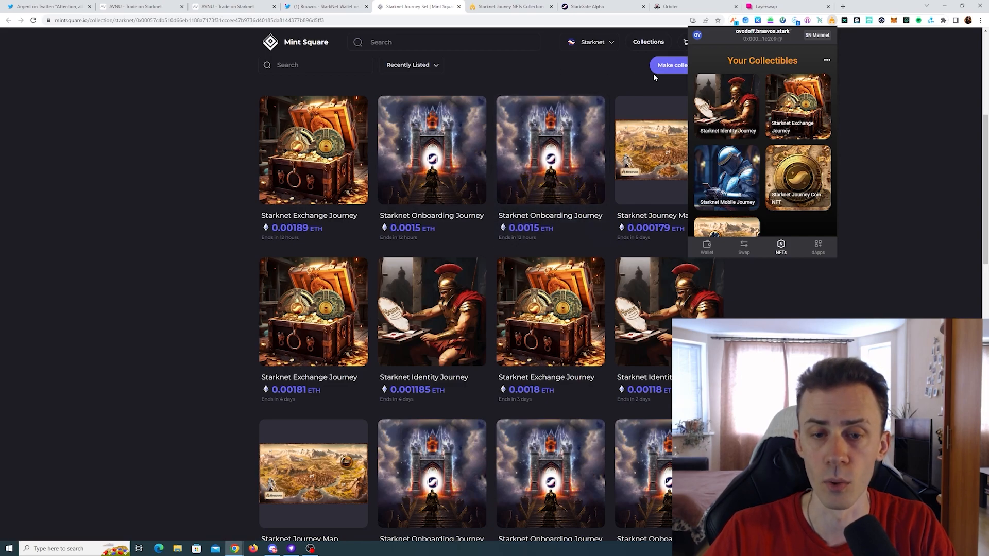
left_click(746, 94)
scroll(746, 94, "down", 1)
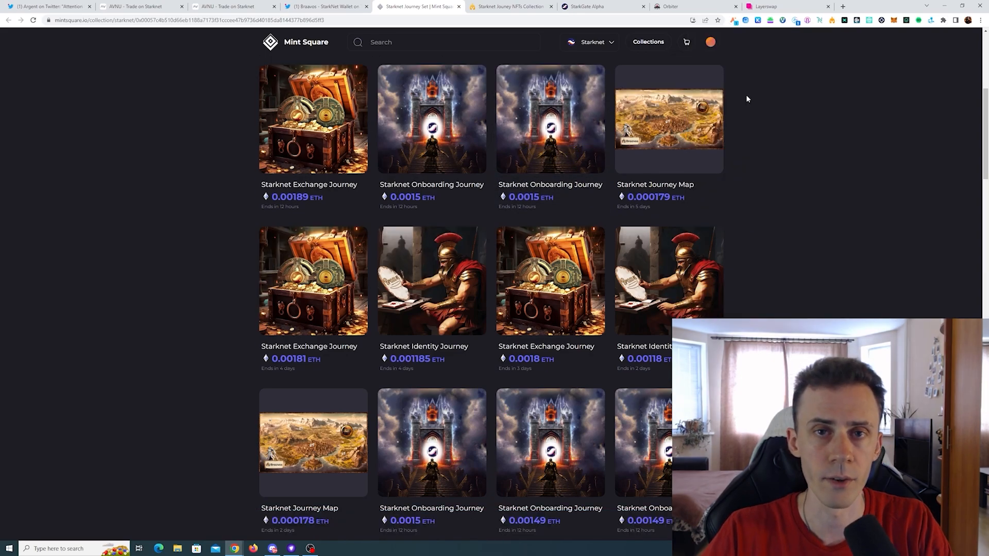